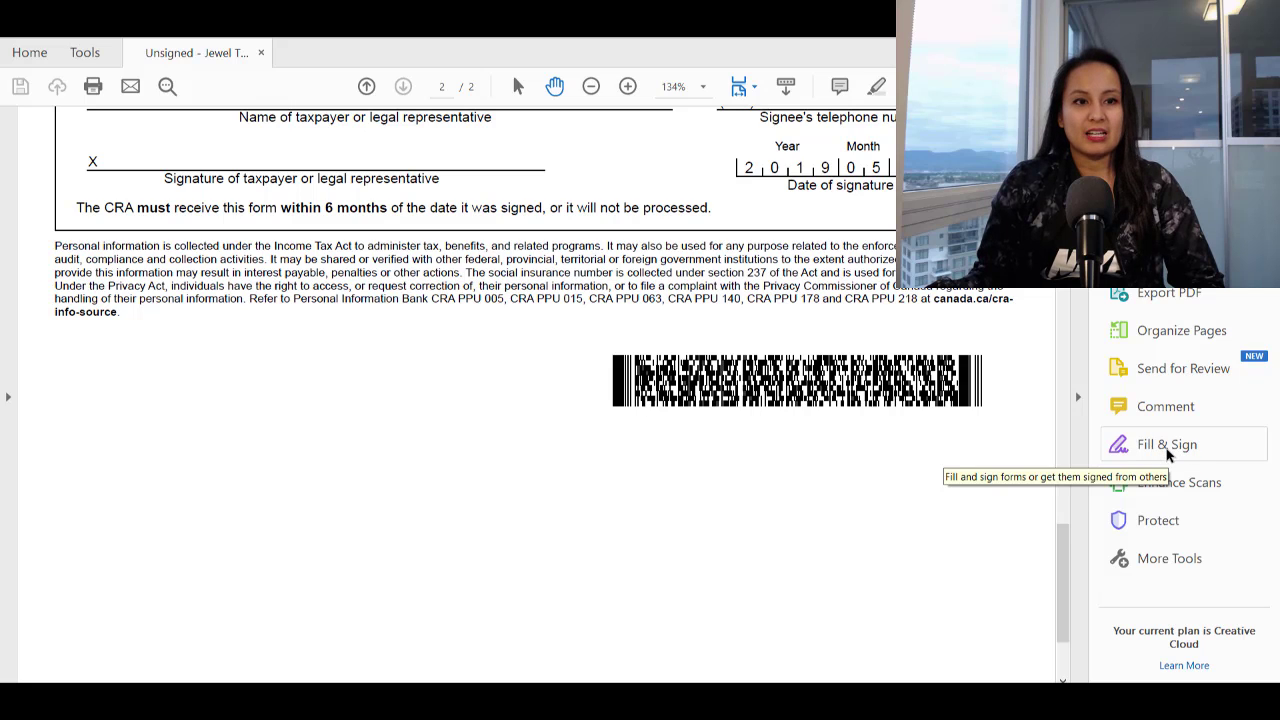
# Launch Fill & Sign on the CRA form and choose to fill it as Me
pyautogui.click(1167, 447)
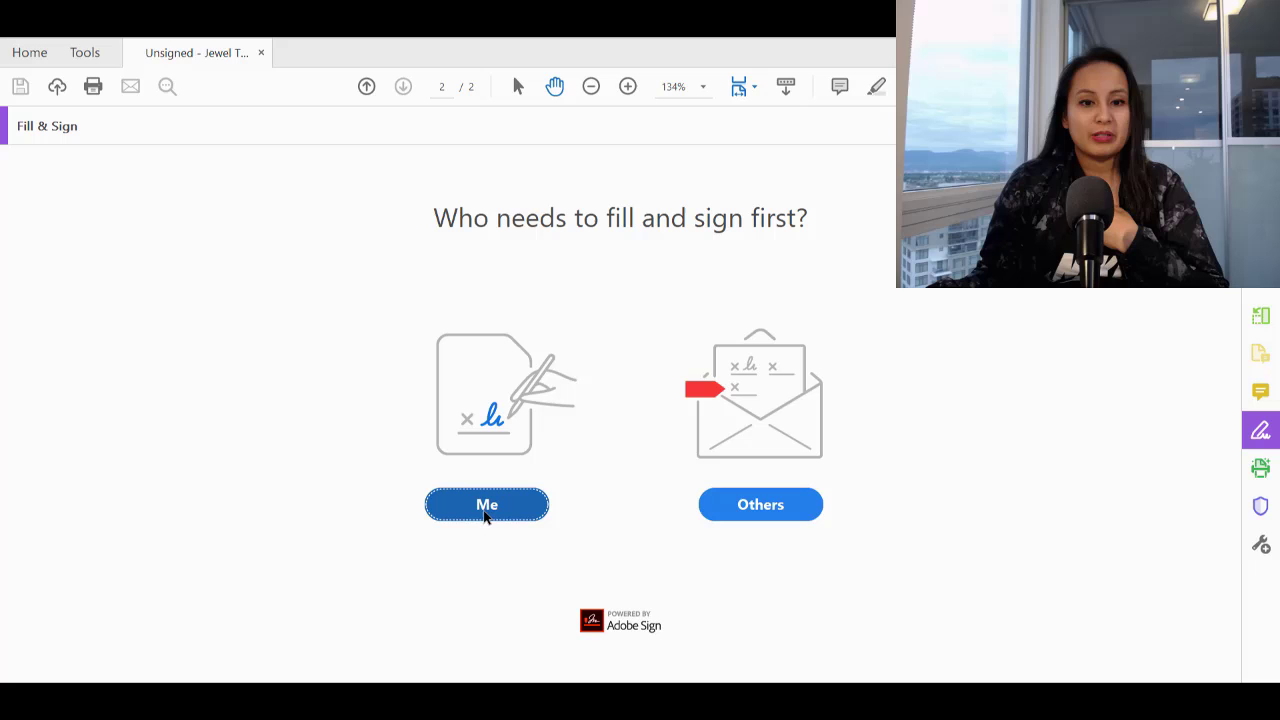
pyautogui.click(486, 506)
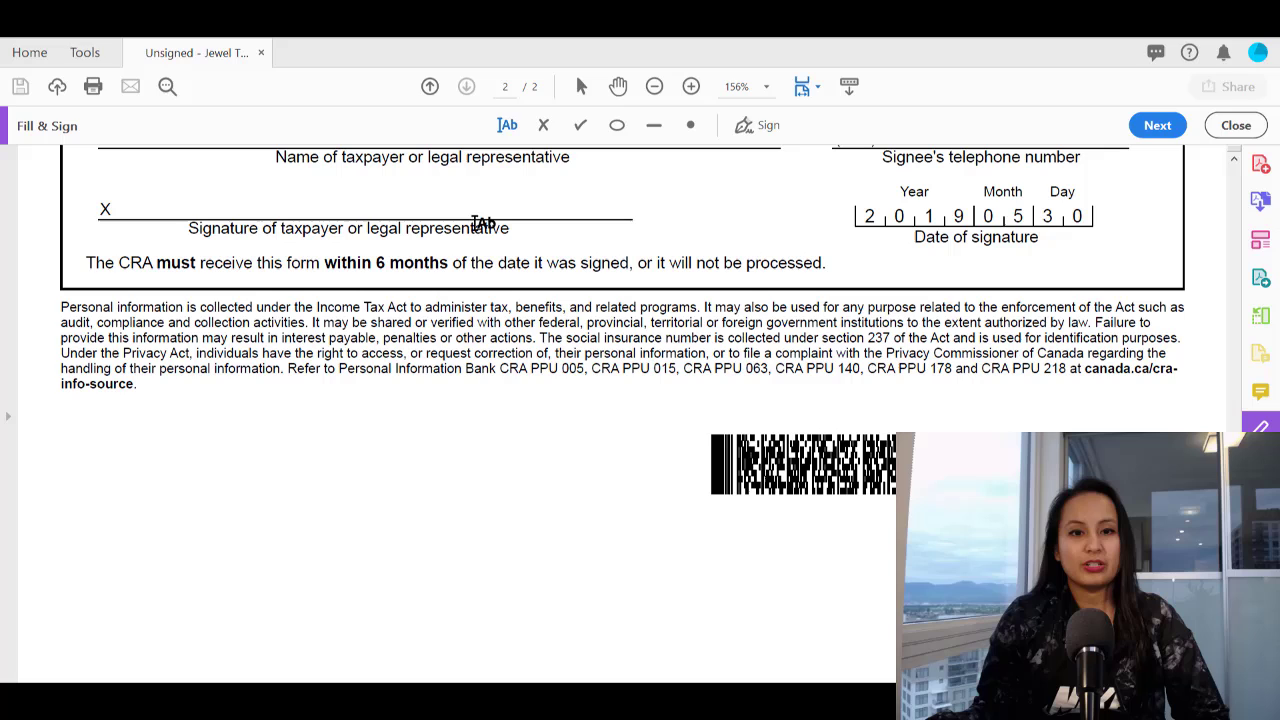
# Start a new signature from the Sign menu and erase the pre-filled typed name
pyautogui.click(176, 200)
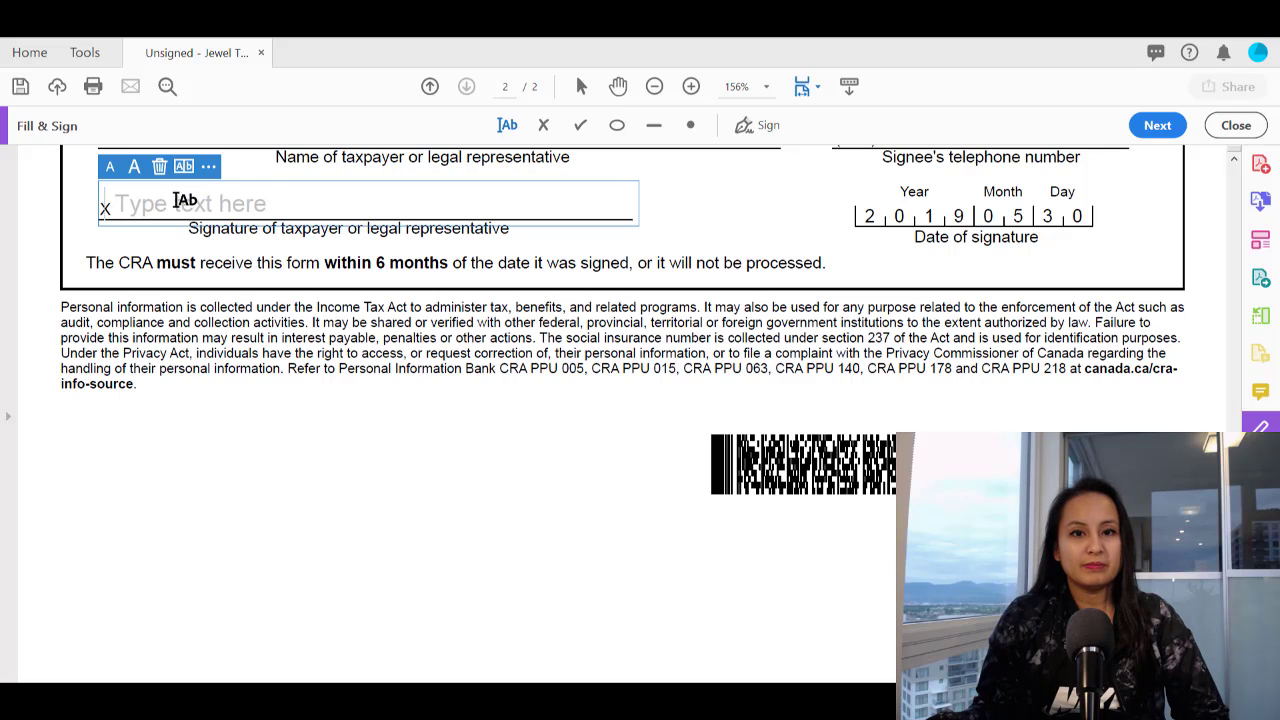
pyautogui.click(749, 130)
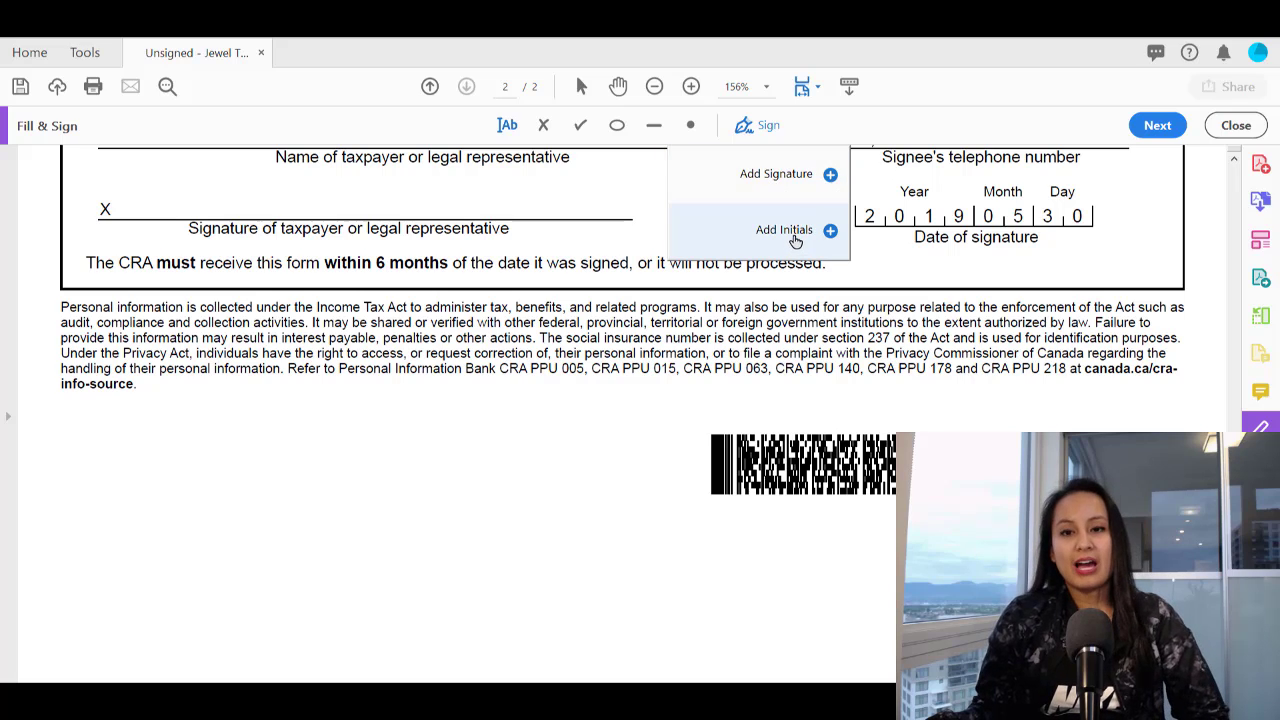
pyautogui.click(832, 176)
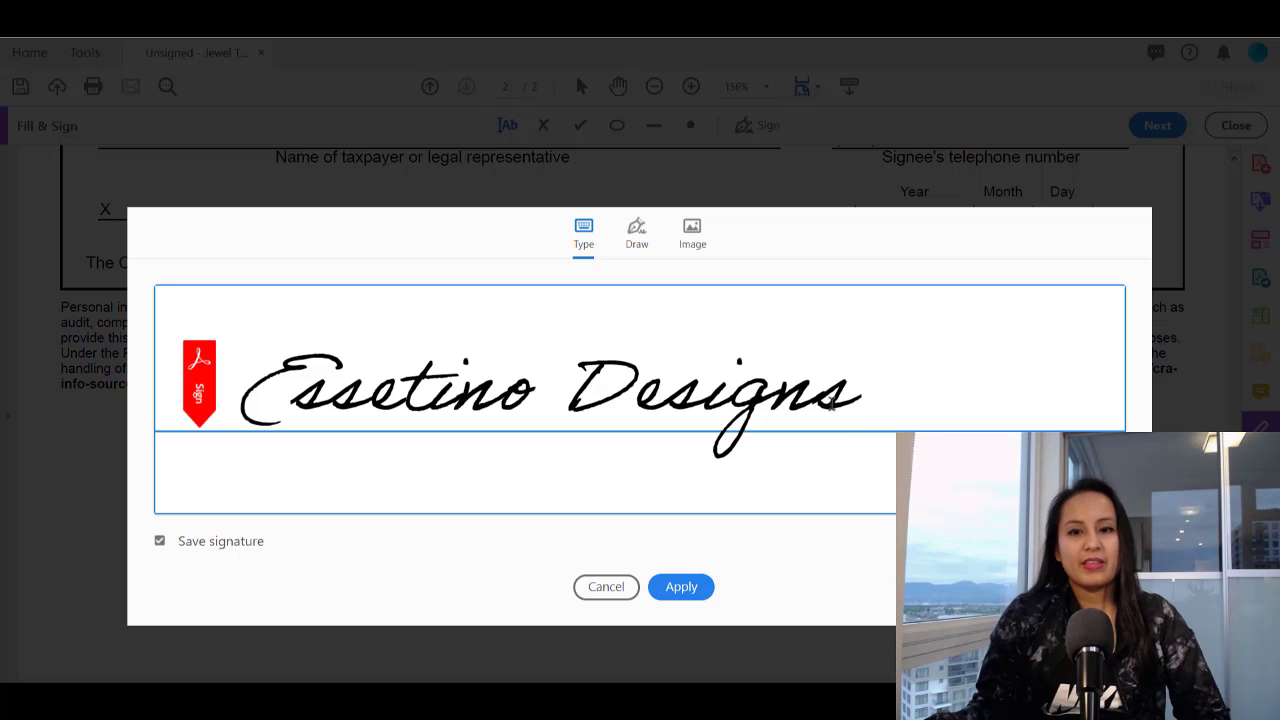
pyautogui.press('BackSpace')
pyautogui.press('BackSpace')
pyautogui.press('BackSpace')
pyautogui.press('BackSpace')
pyautogui.press('BackSpace')
pyautogui.press('BackSpace')
pyautogui.press('BackSpace')
pyautogui.press('BackSpace')
pyautogui.press('BackSpace')
pyautogui.press('BackSpace')
pyautogui.press('BackSpace')
pyautogui.press('BackSpace')
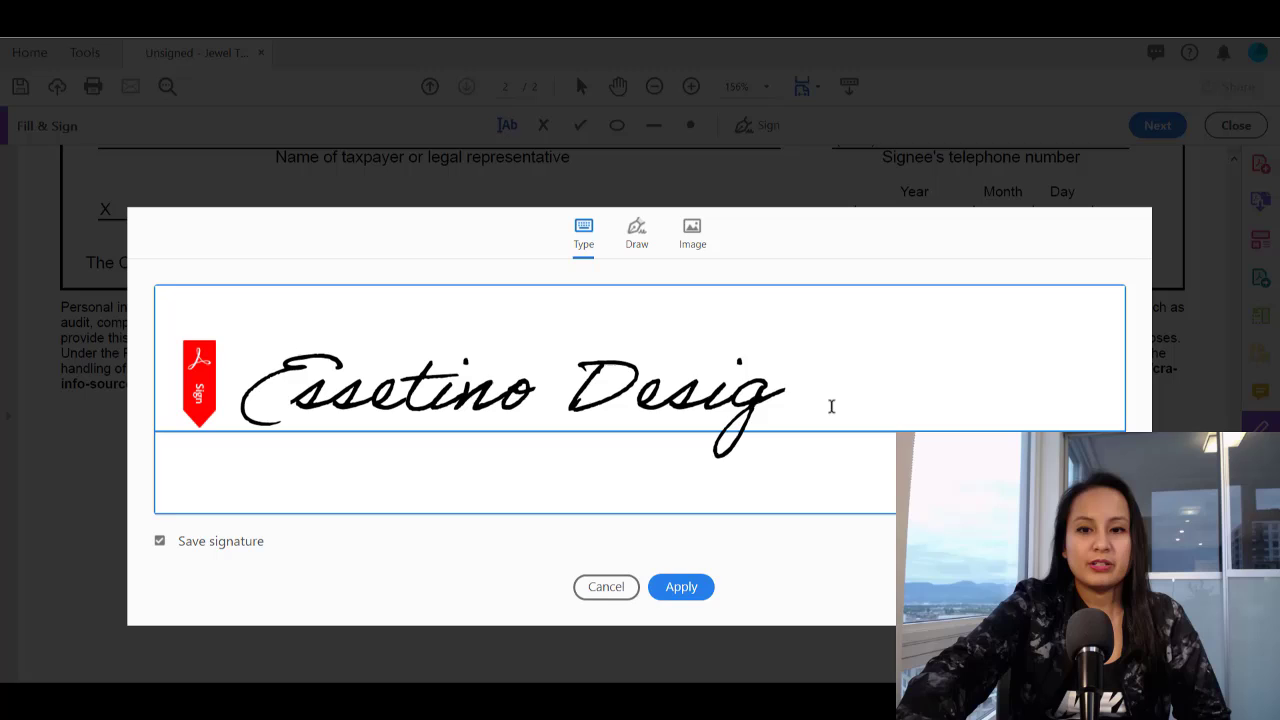
pyautogui.press('BackSpace')
pyautogui.press('BackSpace')
pyautogui.press('BackSpace')
pyautogui.press('BackSpace')
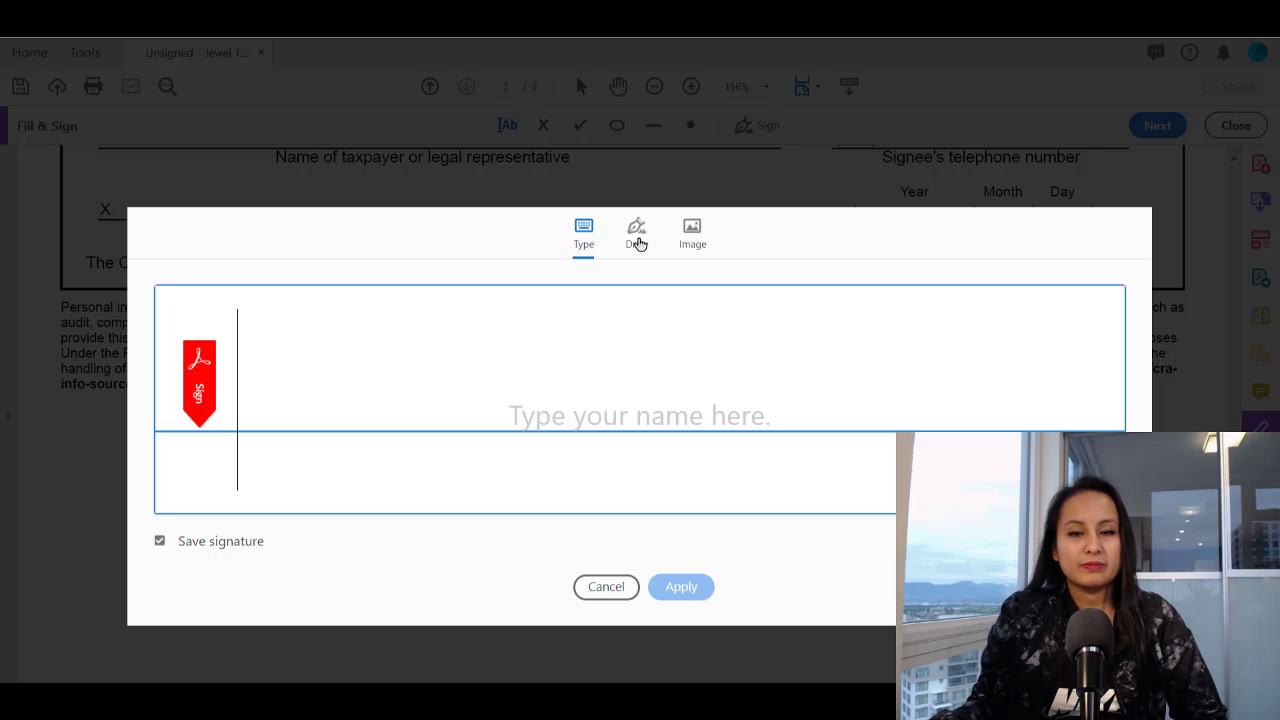
# Switch to Draw mode and sketch the signature with two freehand strokes
pyautogui.click(638, 244)
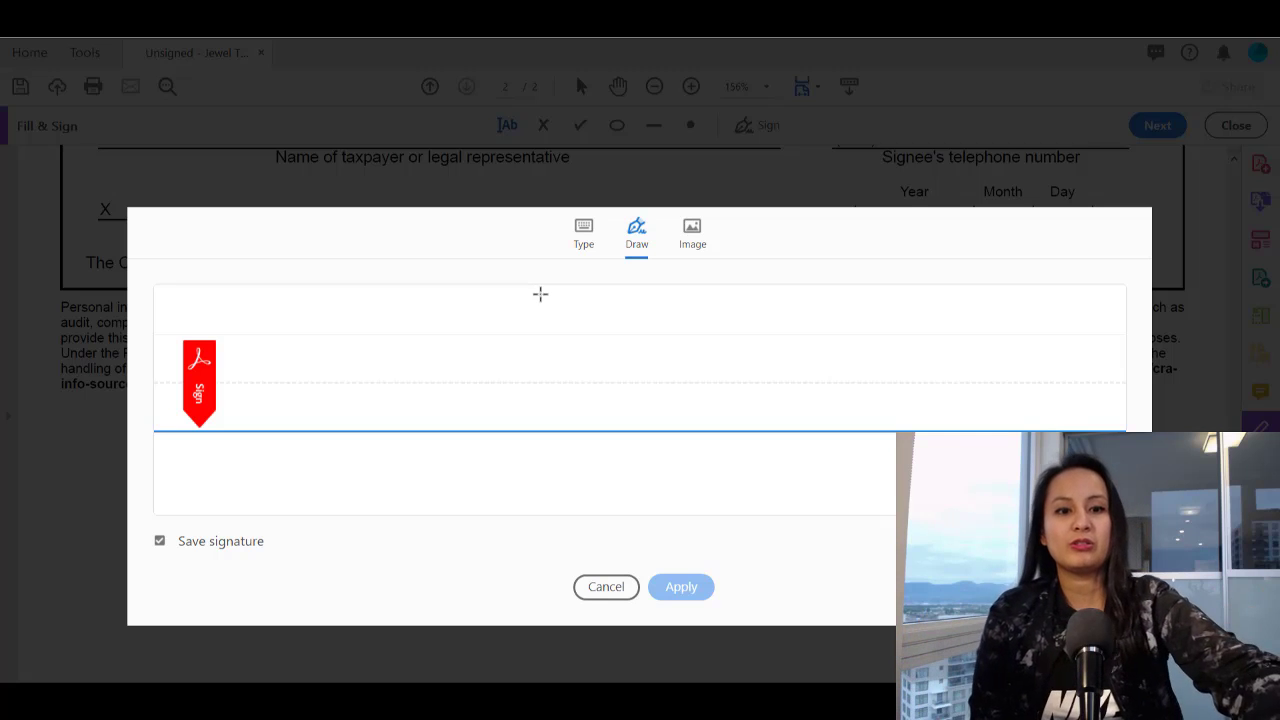
pyautogui.moveTo(290, 365)
pyautogui.mouseDown()
pyautogui.moveTo(414, 386)
pyautogui.moveTo(500, 349)
pyautogui.moveTo(668, 408)
pyautogui.moveTo(858, 352)
pyautogui.moveTo(700, 410)
pyautogui.mouseUp()
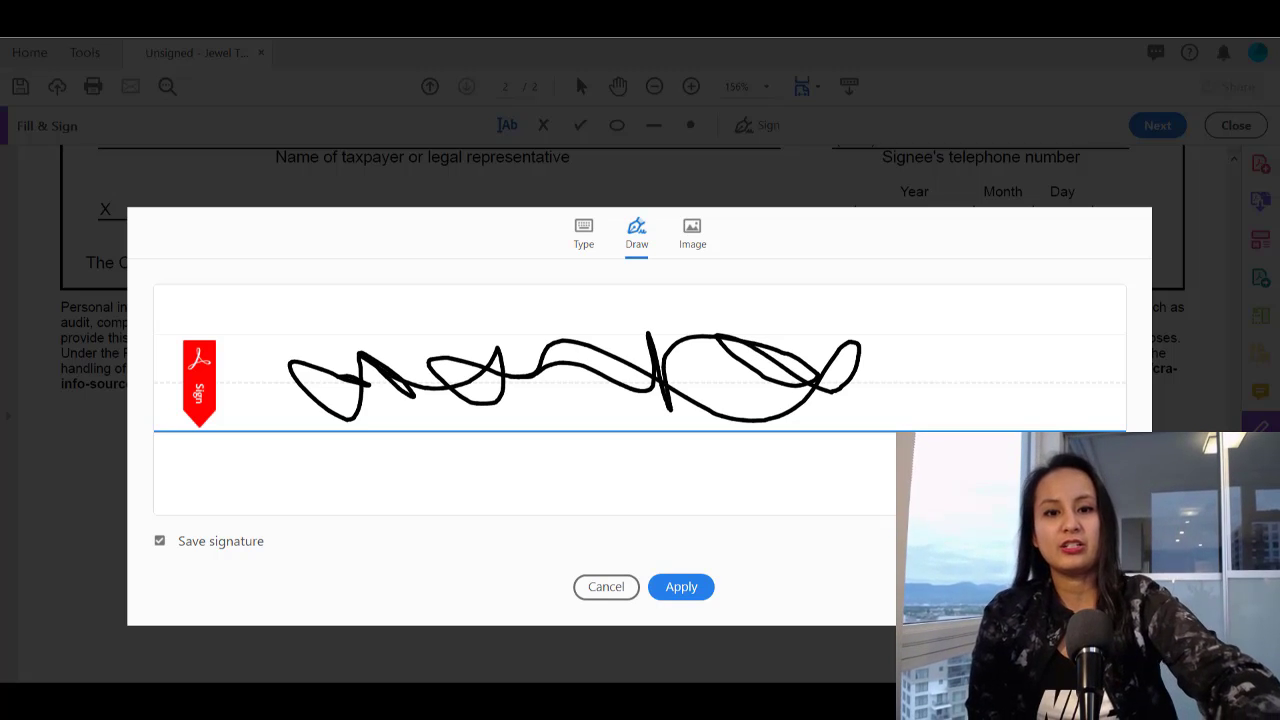
pyautogui.moveTo(428, 345)
pyautogui.mouseDown()
pyautogui.moveTo(544, 340)
pyautogui.moveTo(912, 396)
pyautogui.mouseUp()
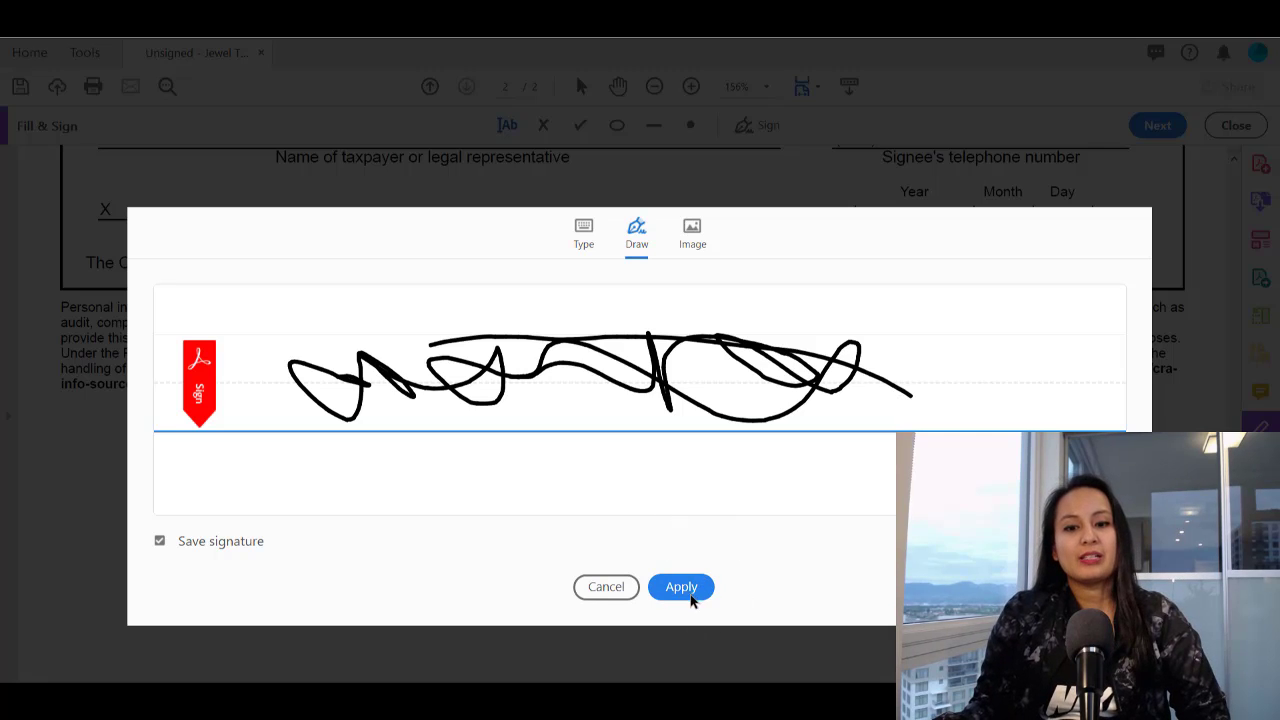
# Apply the drawn signature, place it on the taxpayer signature line, and shrink it to fit
pyautogui.click(681, 587)
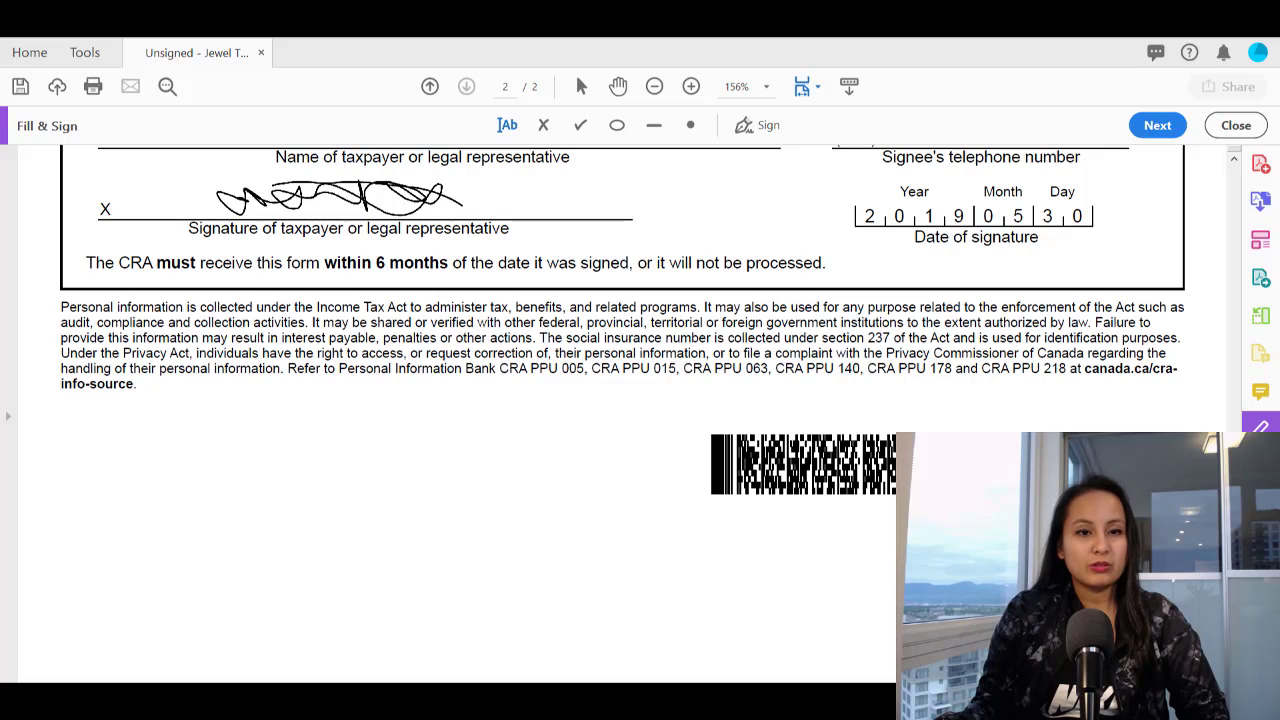
pyautogui.click(339, 198)
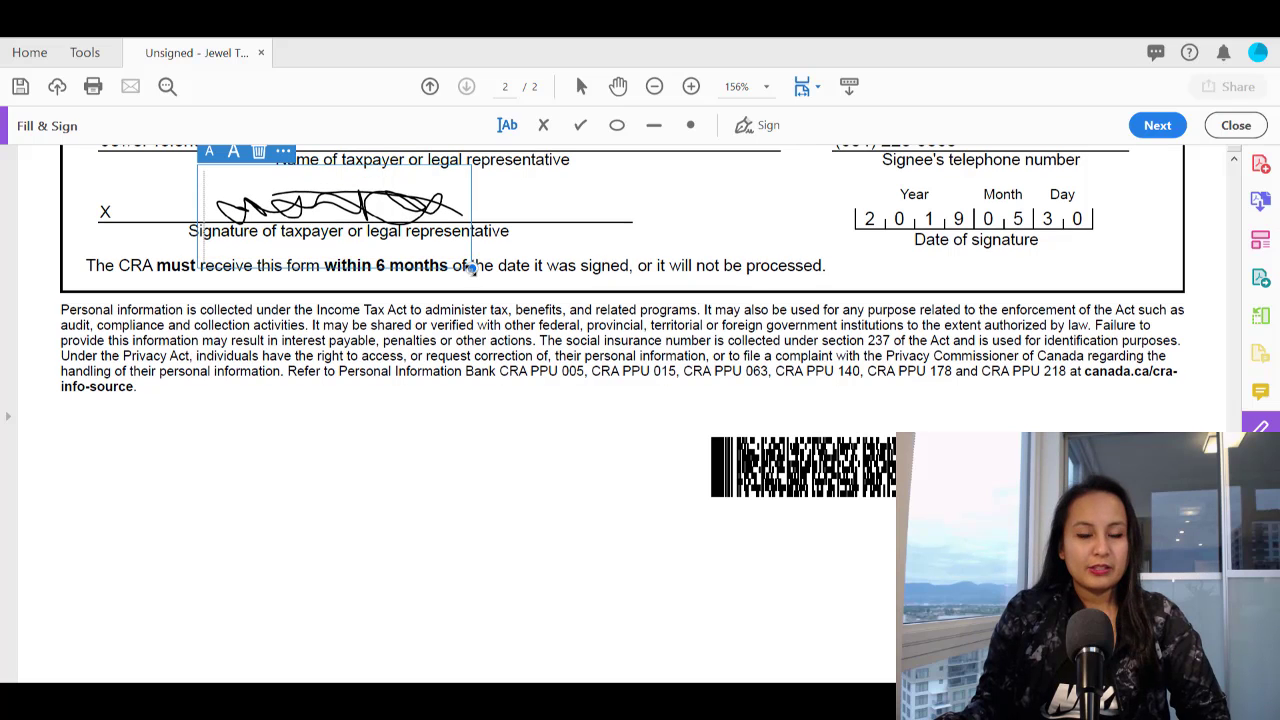
pyautogui.moveTo(470, 266)
pyautogui.mouseDown()
pyautogui.moveTo(380, 230)
pyautogui.moveTo(505, 290)
pyautogui.moveTo(465, 288)
pyautogui.moveTo(590, 305)
pyautogui.moveTo(345, 232)
pyautogui.moveTo(440, 262)
pyautogui.mouseUp()
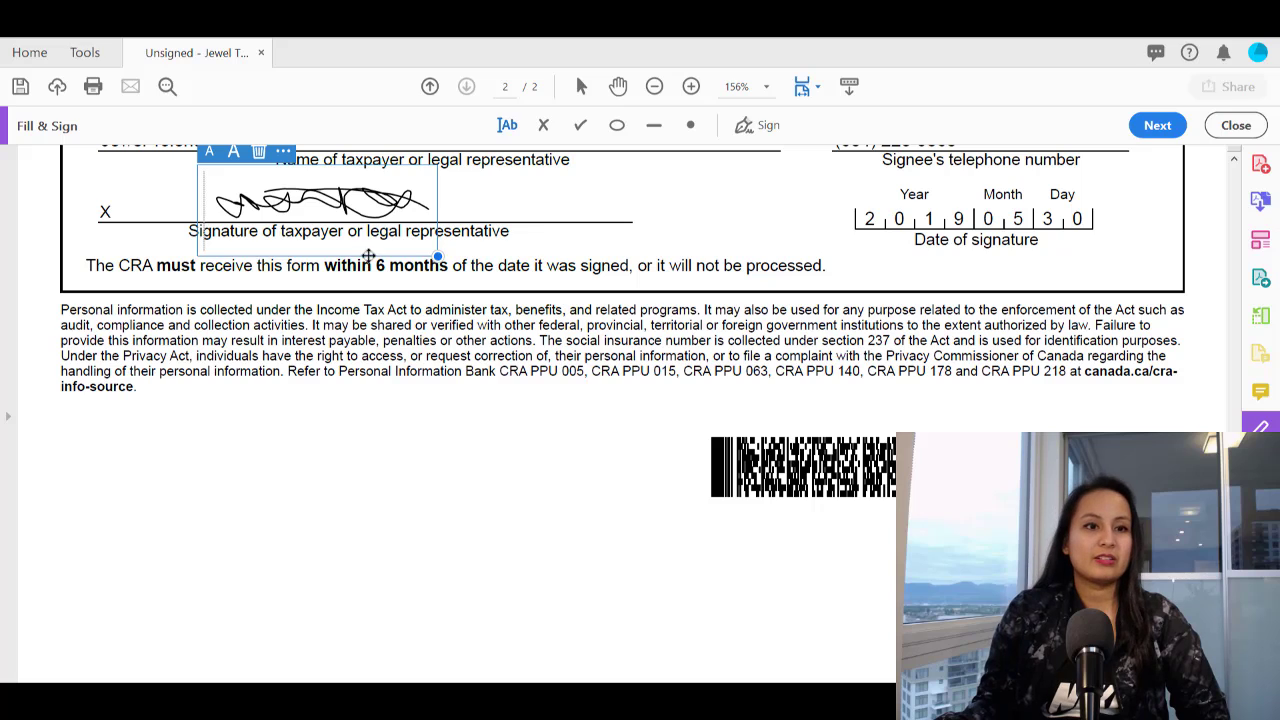
pyautogui.click(449, 405)
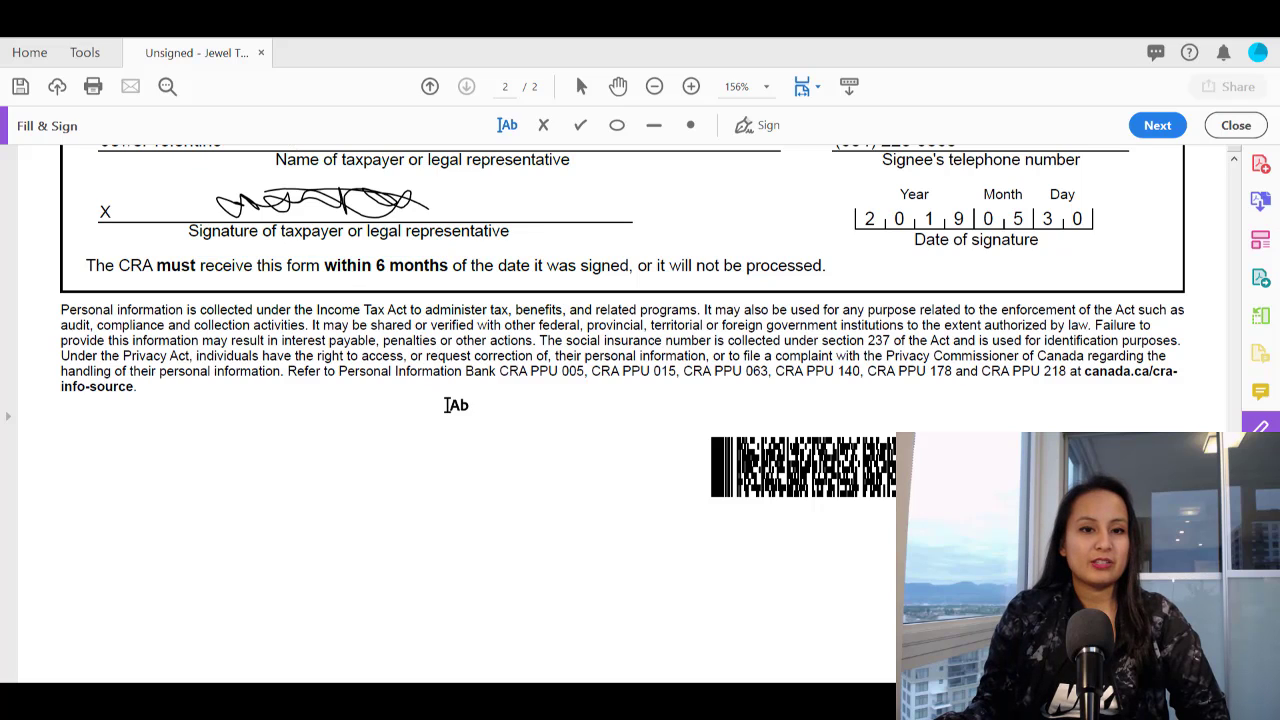
# Remove the saved signature from the Sign list, keeping the one placed on the form
pyautogui.click(744, 126)
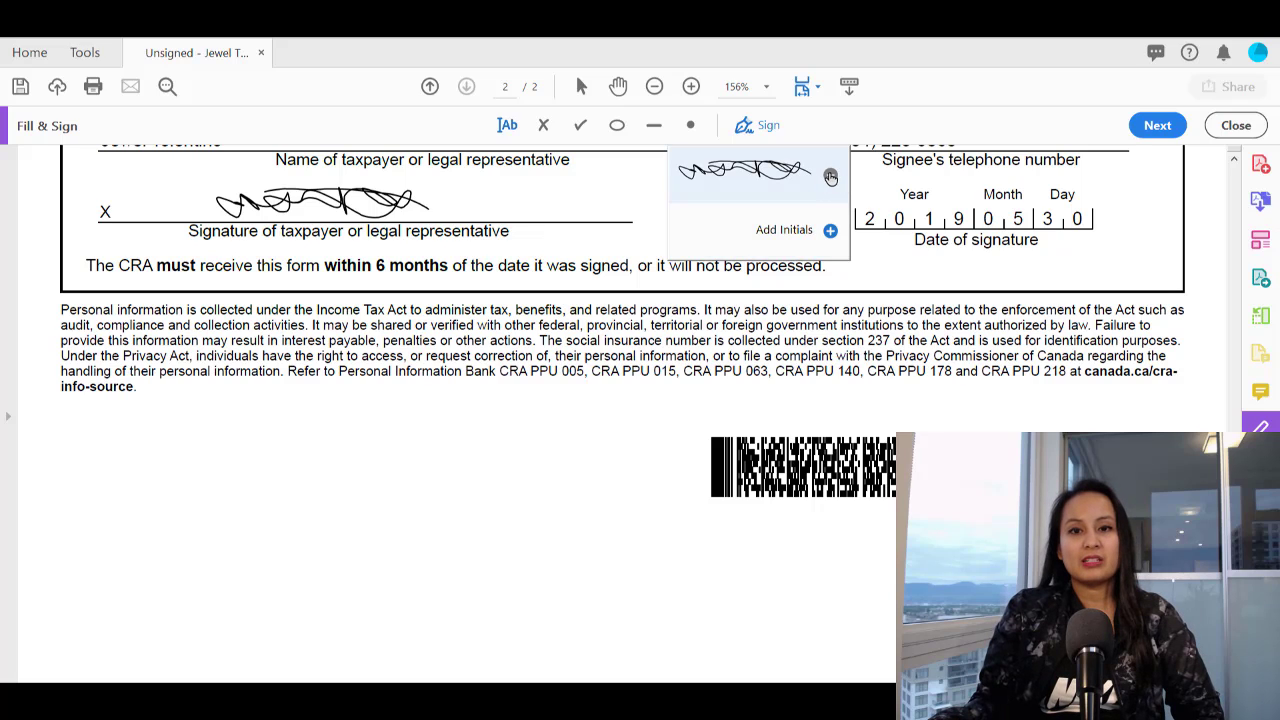
pyautogui.click(830, 176)
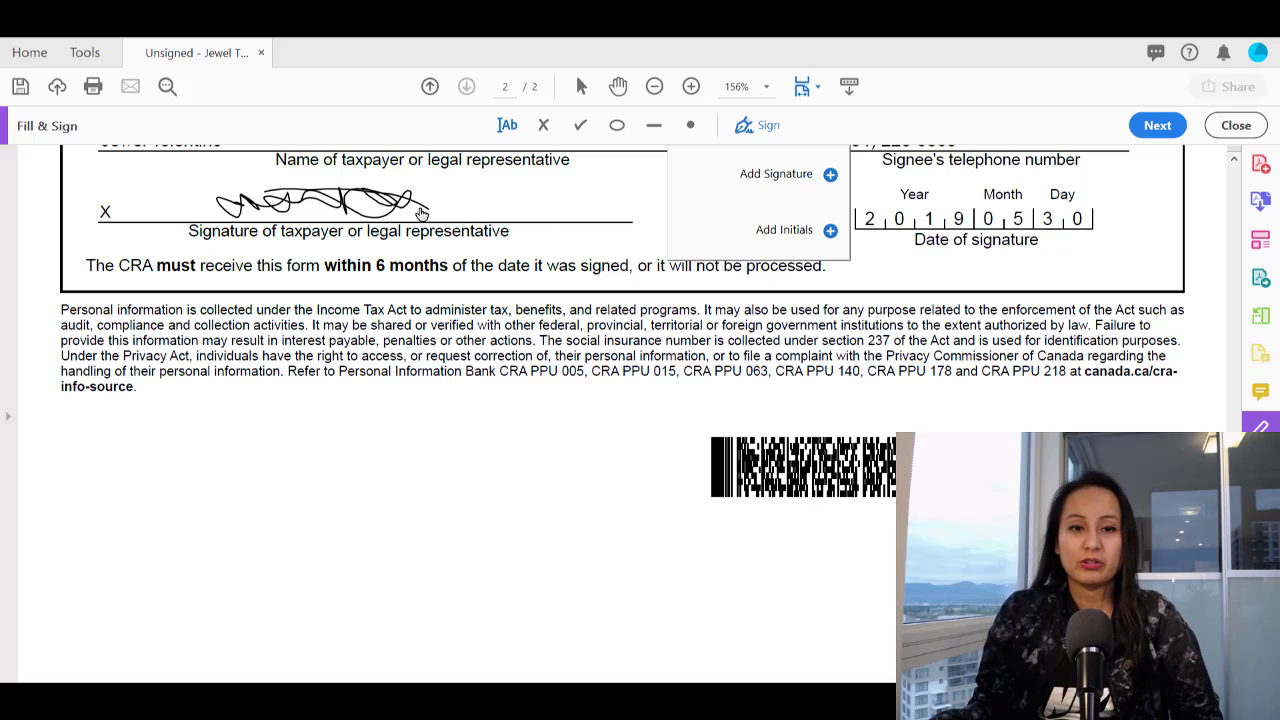
pyautogui.click(462, 291)
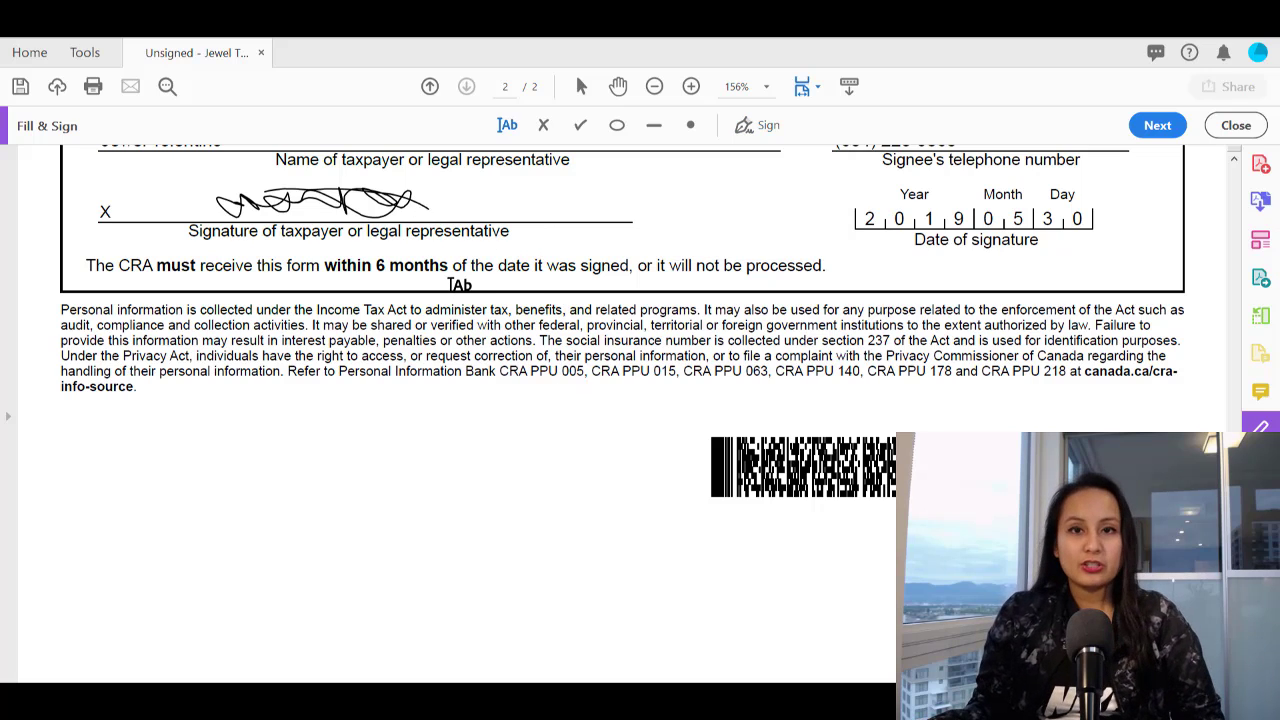